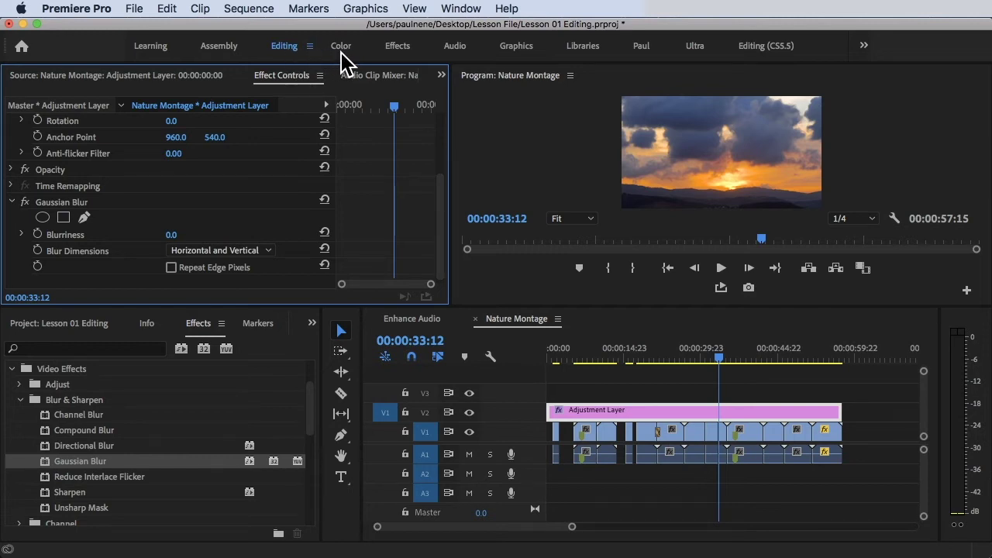
Switch to the Color workspace and reset it to its saved layout with Lumetri Scopes.
left_click(347, 56)
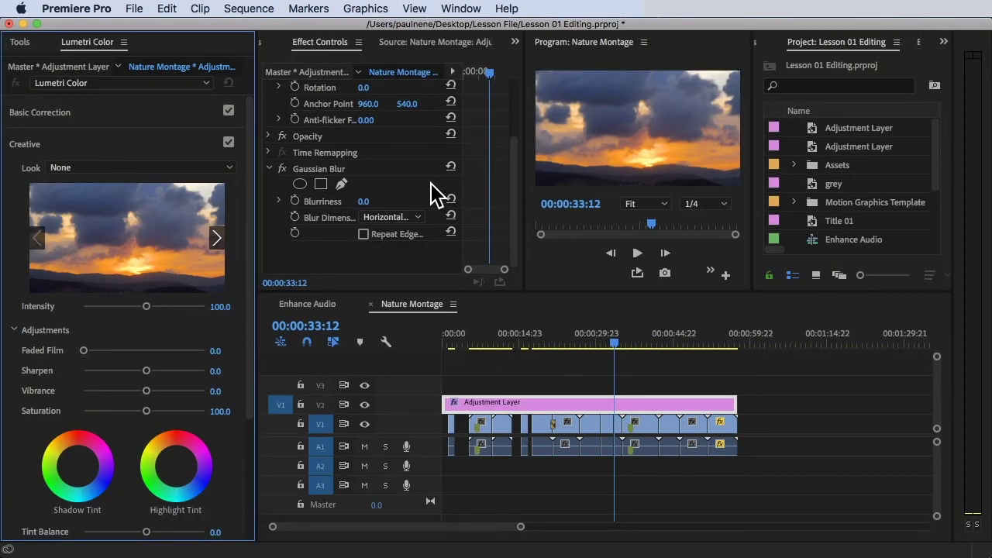
left_click(465, 9)
mouse_move(480, 31)
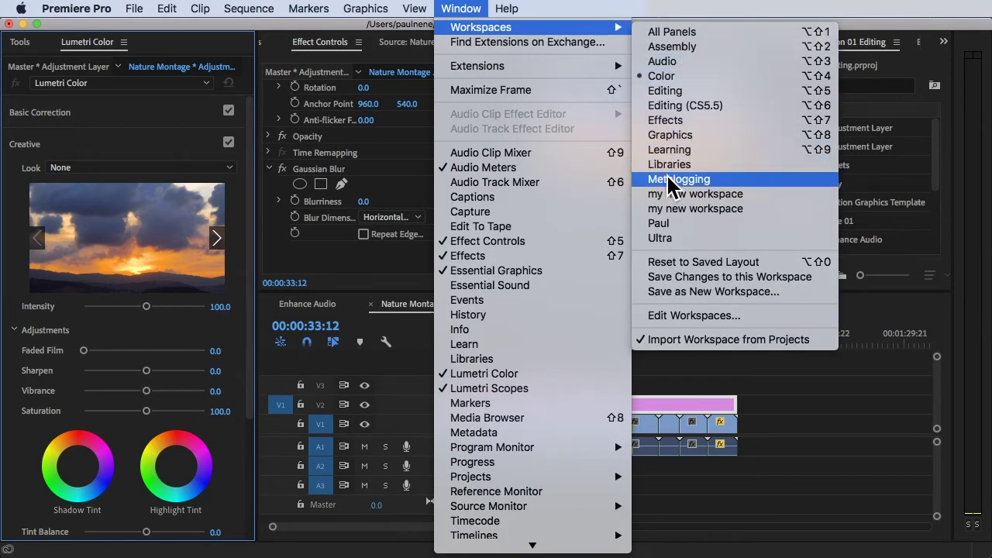
left_click(692, 268)
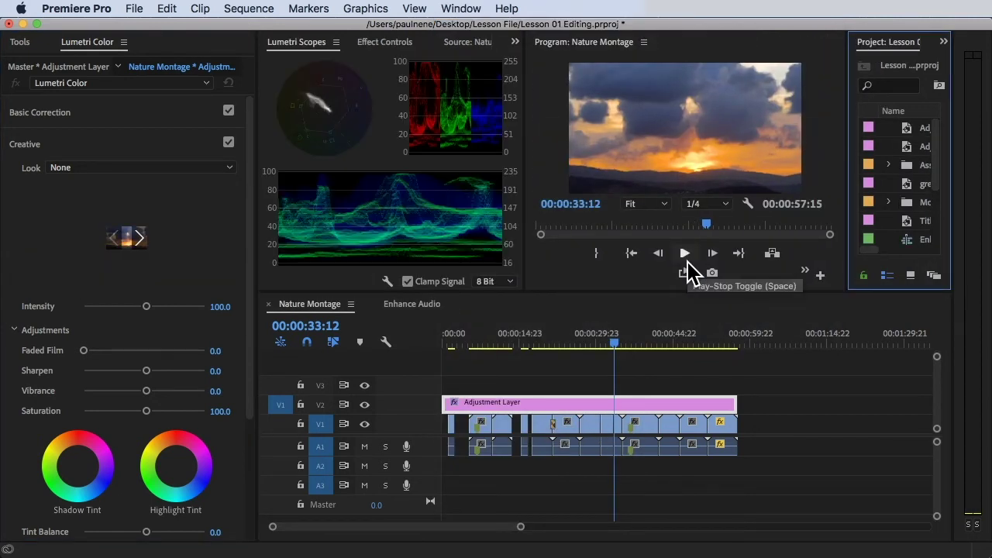
Collapse the Creative section in the Lumetri Color panel.
left_click(50, 144)
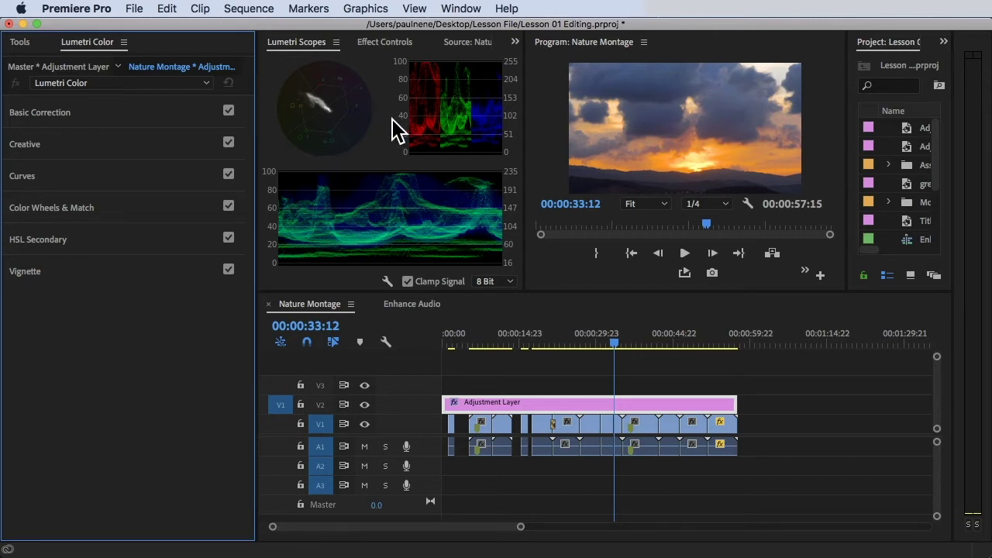
left_click(456, 175)
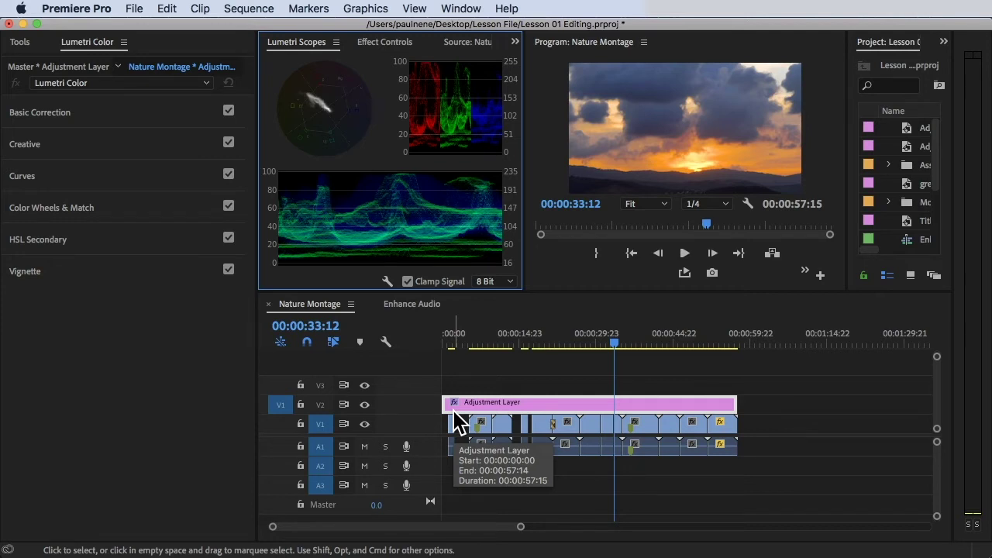
left_click(665, 165)
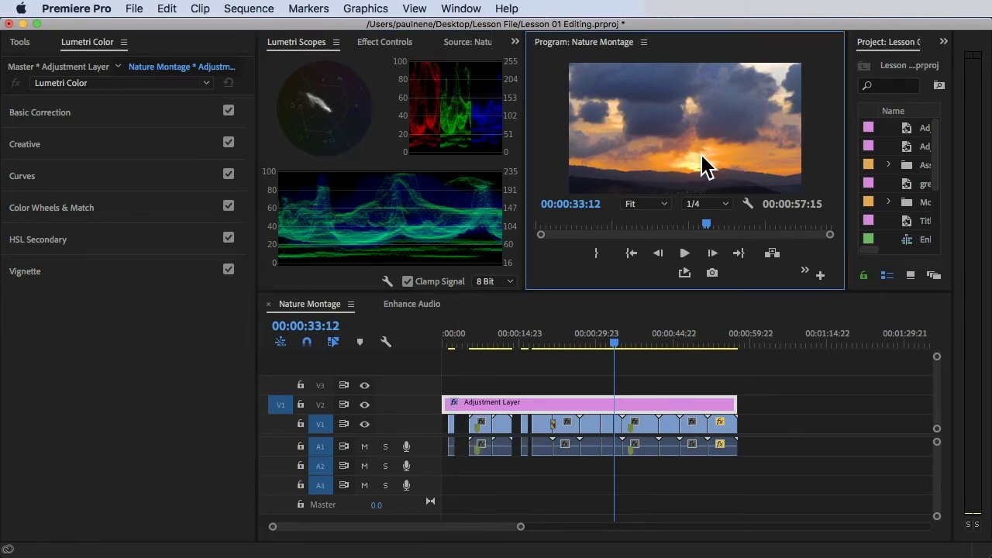
left_click(891, 44)
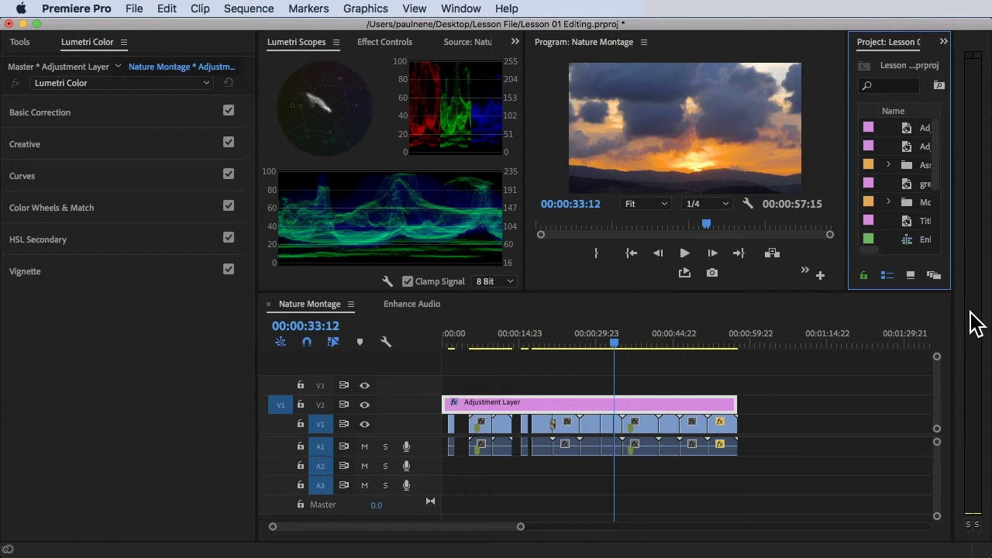
left_click_drag(846, 270, 821, 268)
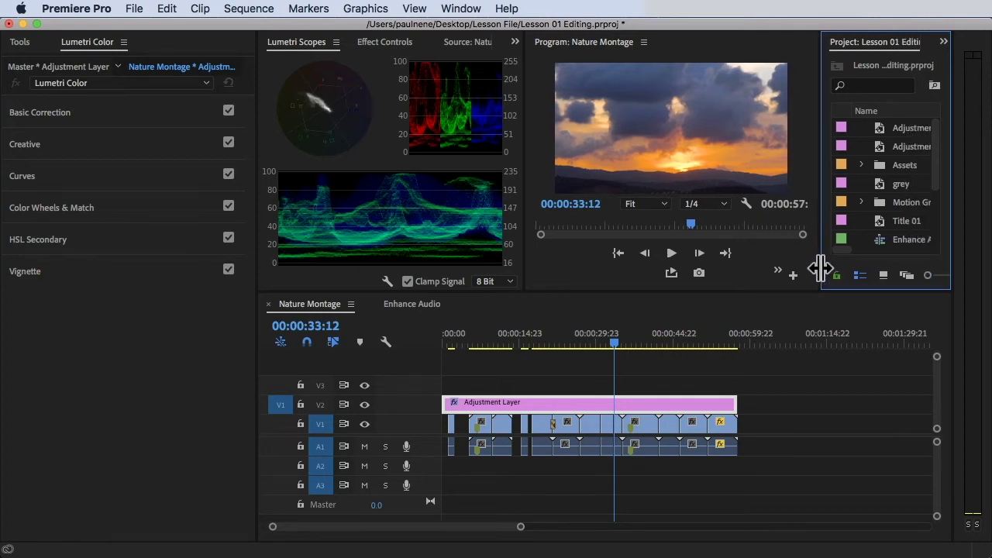
Shorten the timeline, move Lumetri Scopes left and back, and park the playhead at 00:00:28:23.
left_click(781, 304)
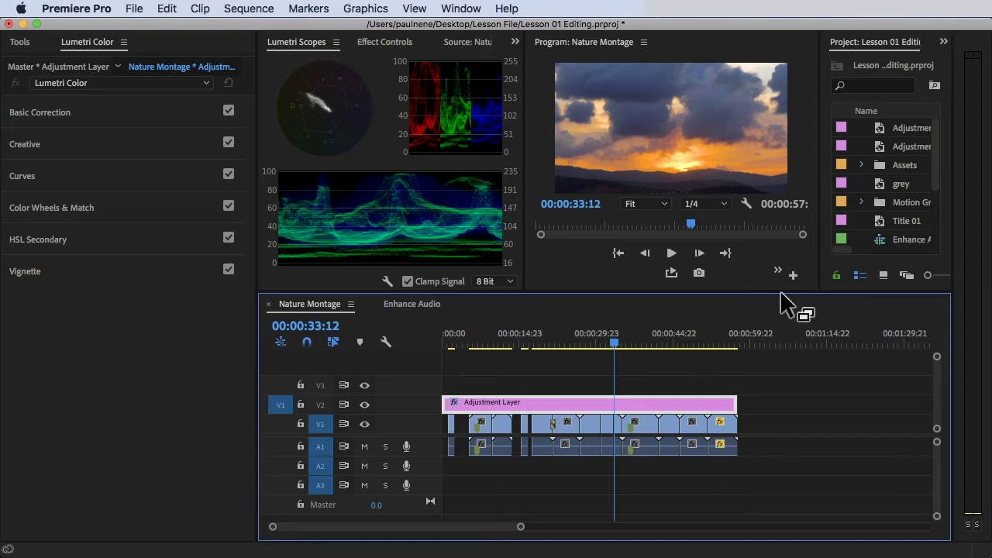
left_click_drag(782, 292, 782, 309)
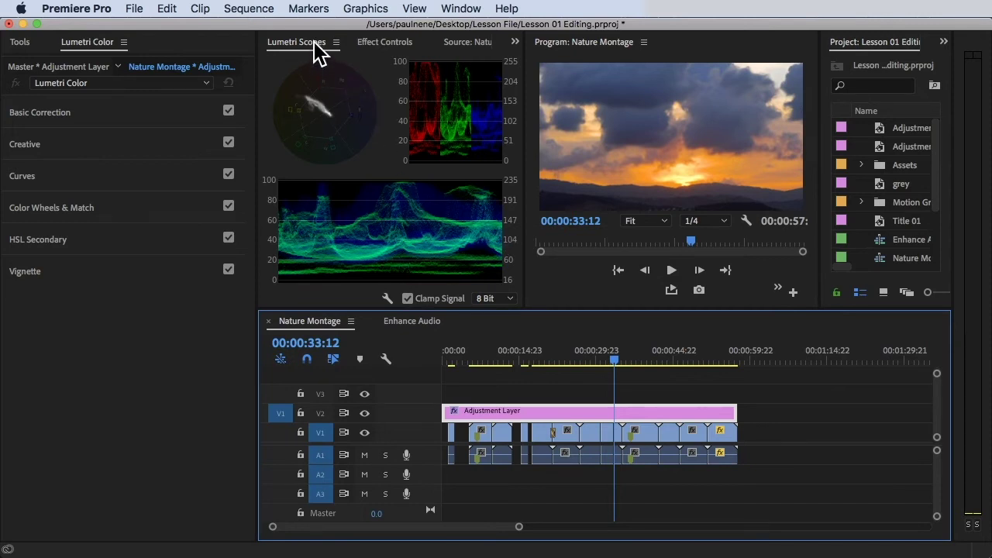
left_click_drag(312, 42, 179, 166)
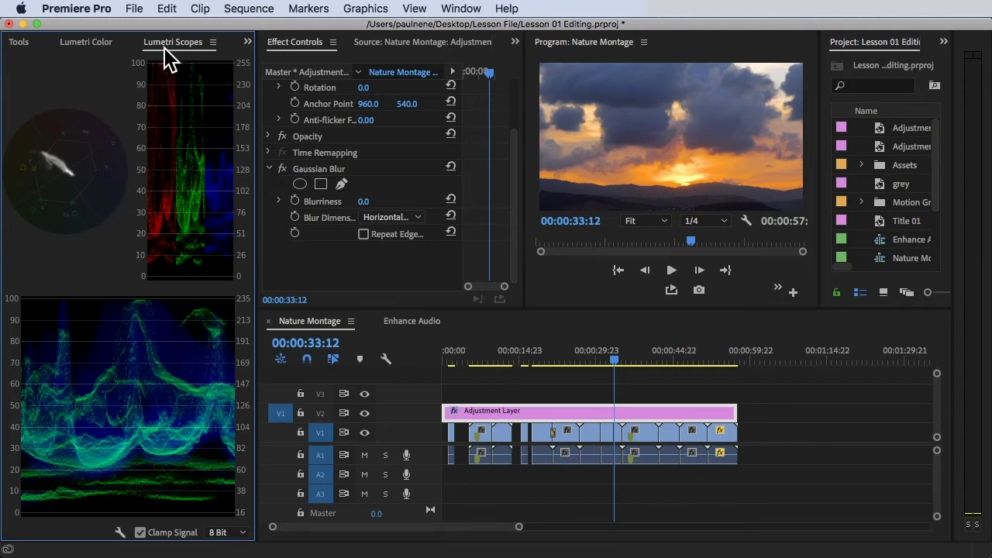
left_click_drag(166, 51, 308, 55)
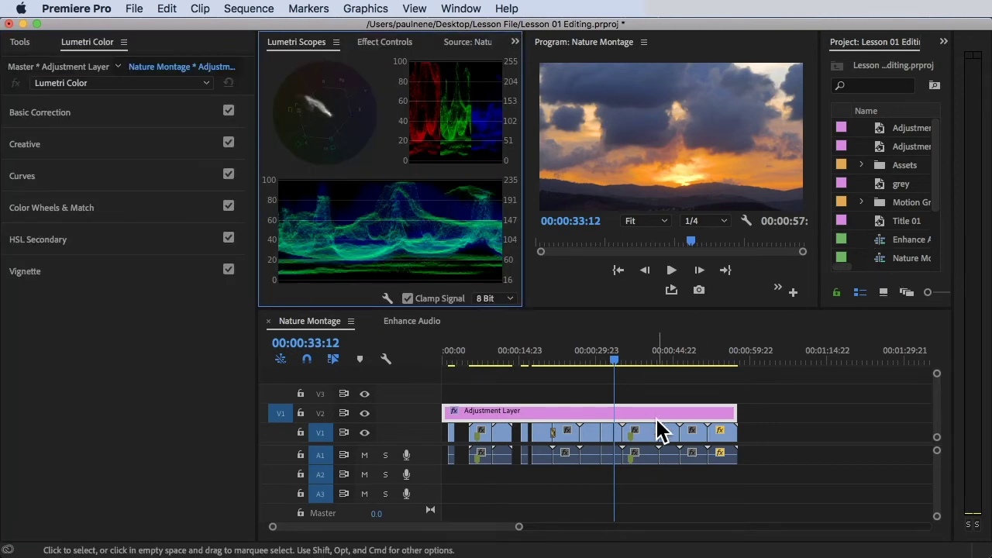
left_click_drag(616, 355, 591, 362)
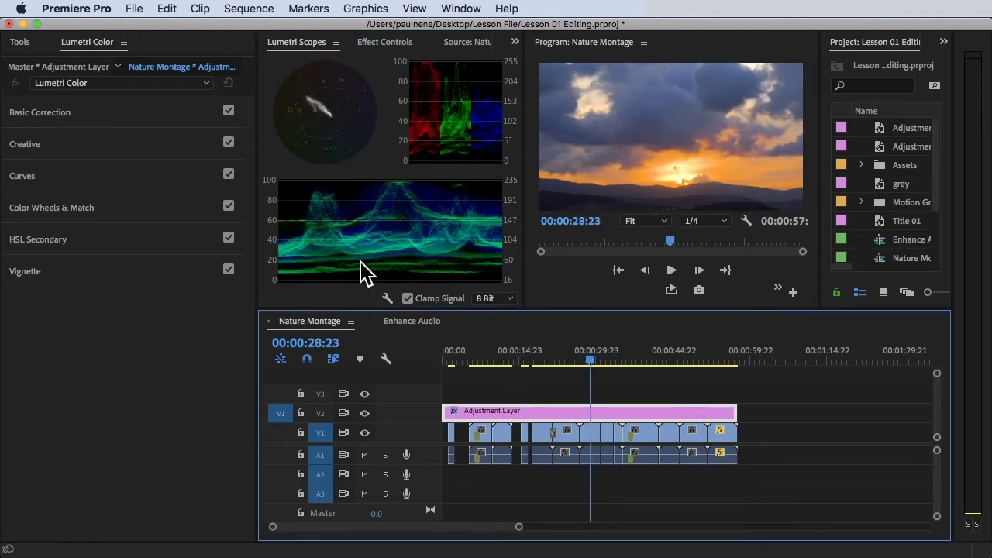
left_click(89, 83)
left_click(115, 100)
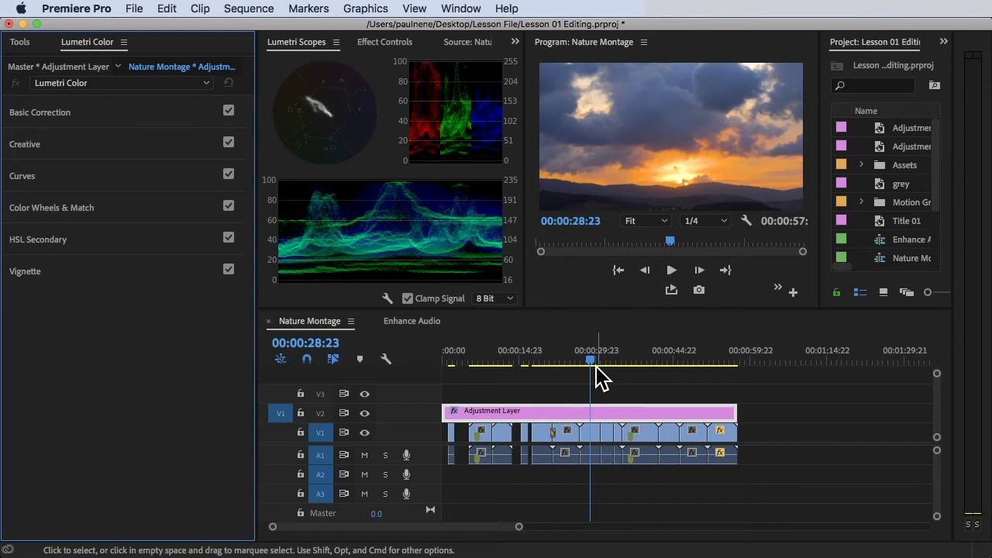
left_click(85, 147)
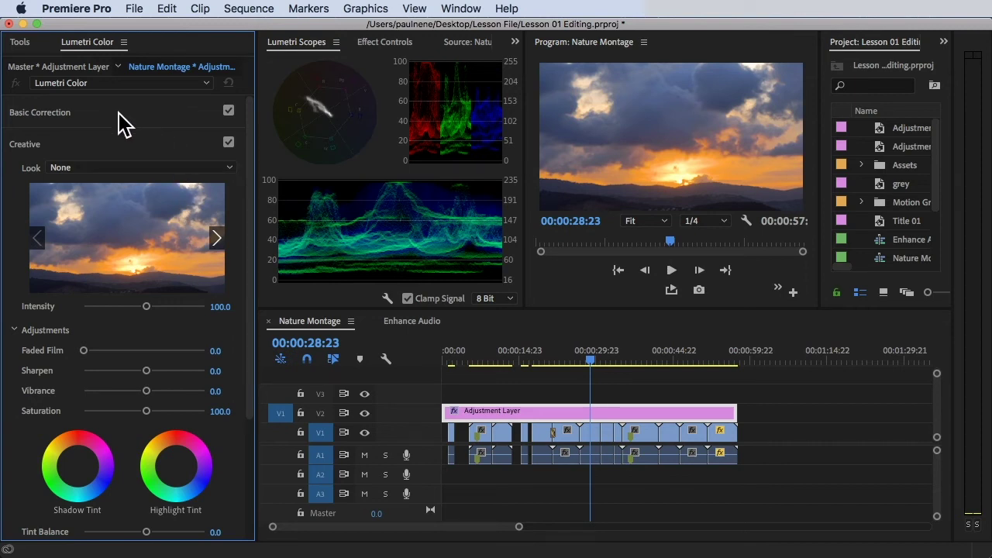
left_click(101, 145)
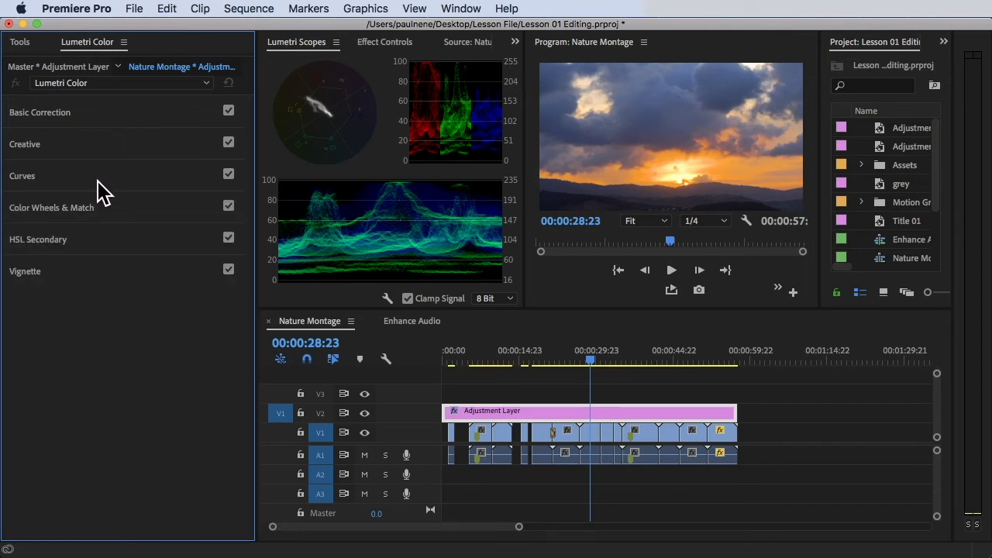
left_click(97, 180)
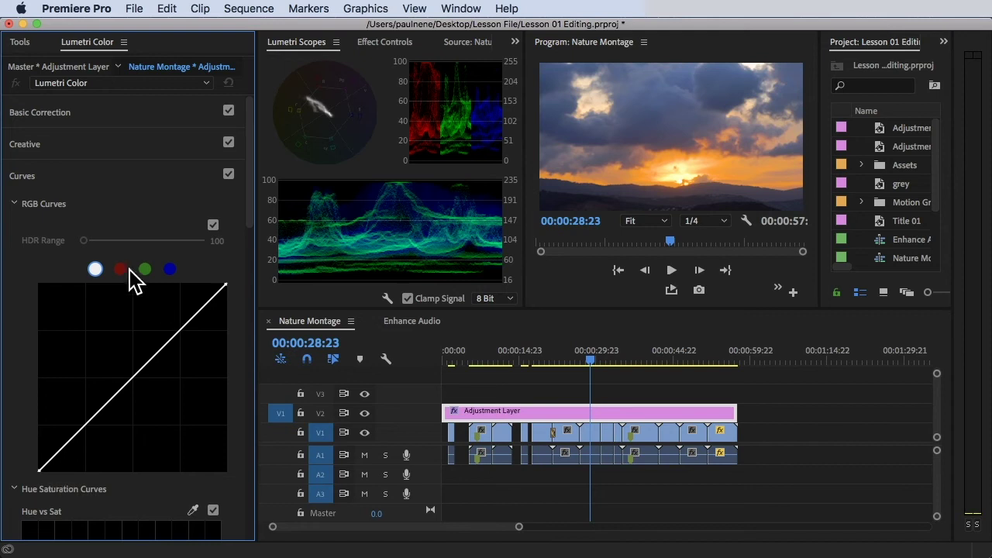
left_click(87, 184)
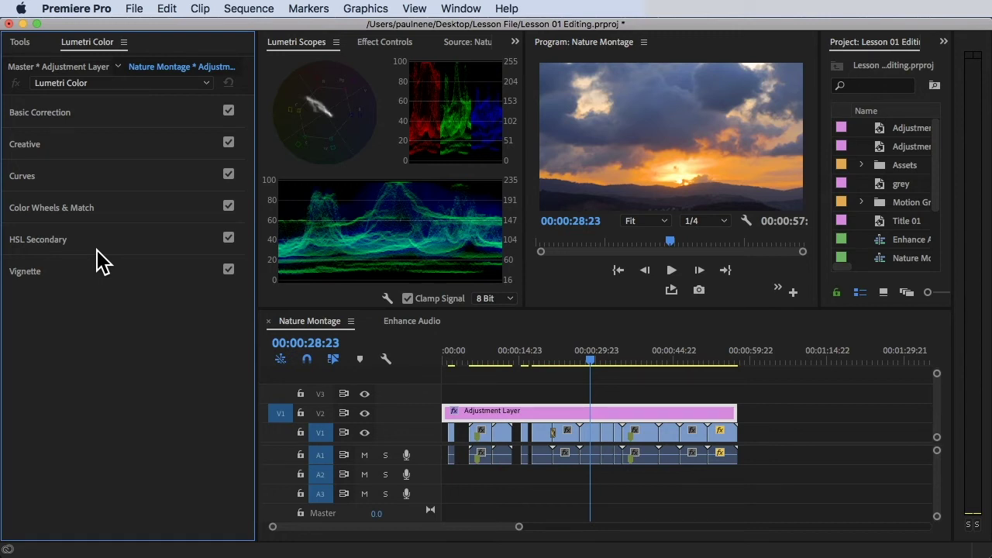
left_click(59, 279)
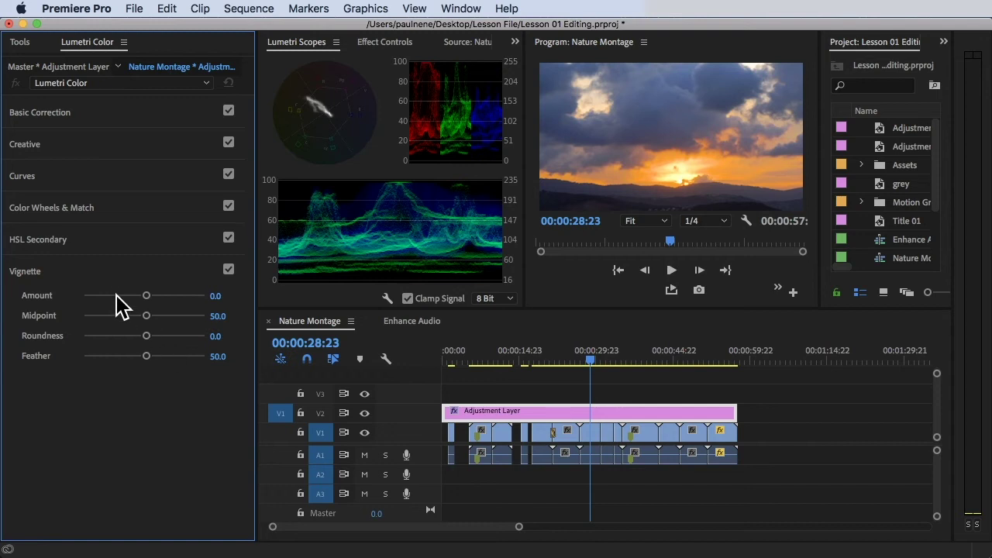
Collapse the Vignette section and bring up the Lumetri Scopes display options menu.
left_click(87, 271)
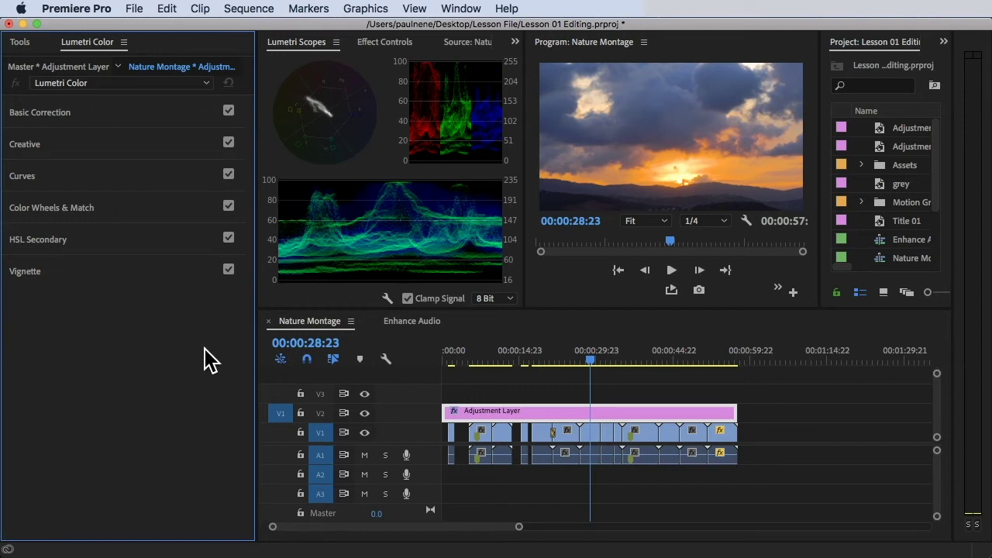
left_click(341, 170)
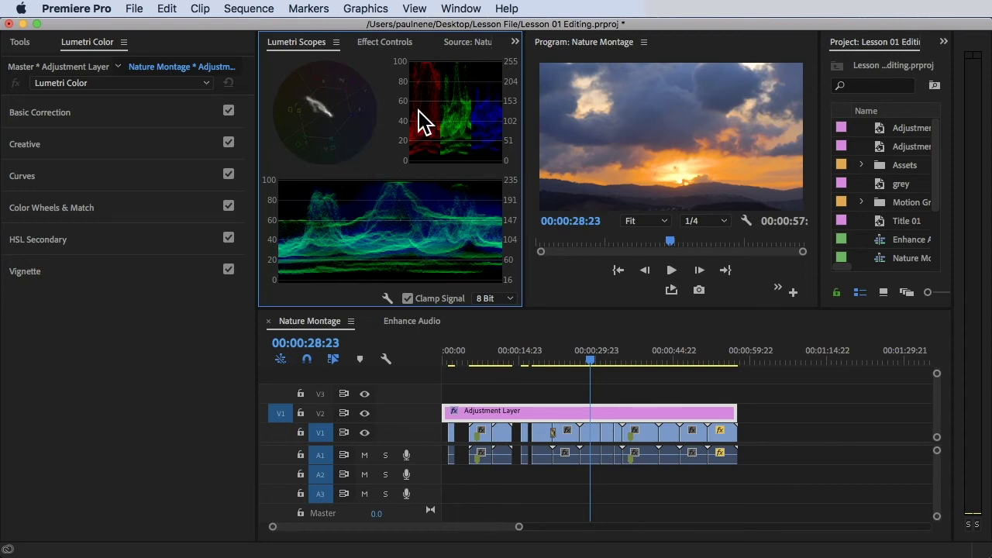
right_click(376, 173)
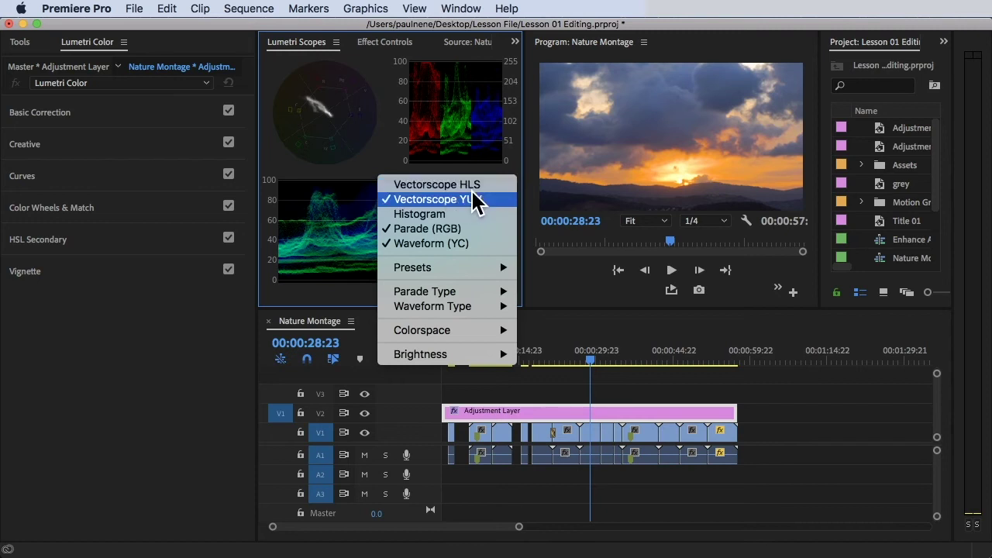
mouse_move(444, 292)
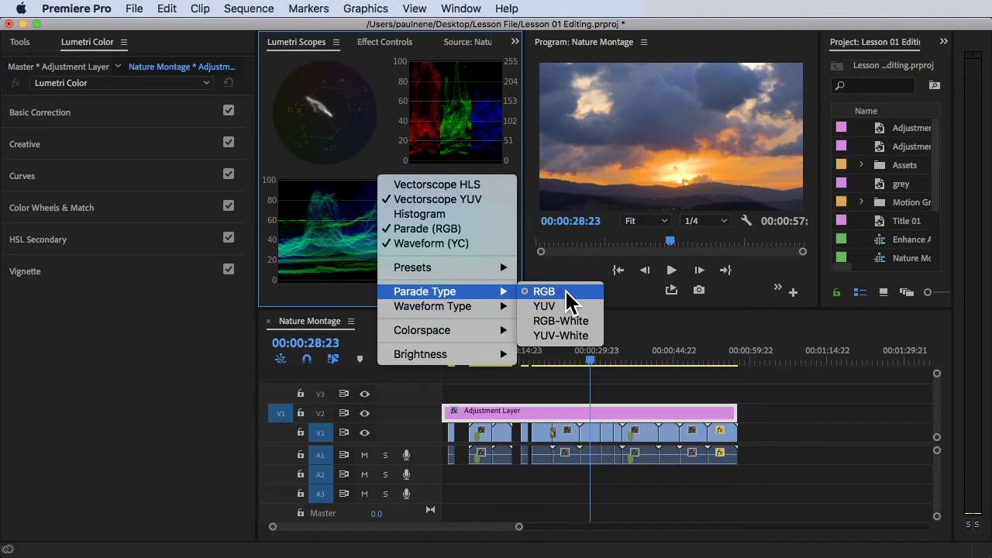
mouse_move(490, 318)
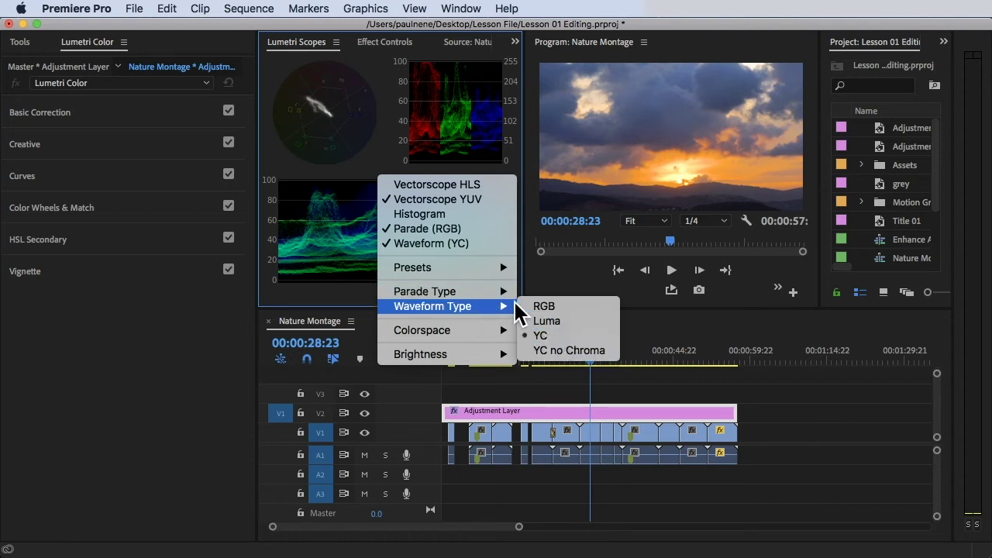
mouse_move(483, 336)
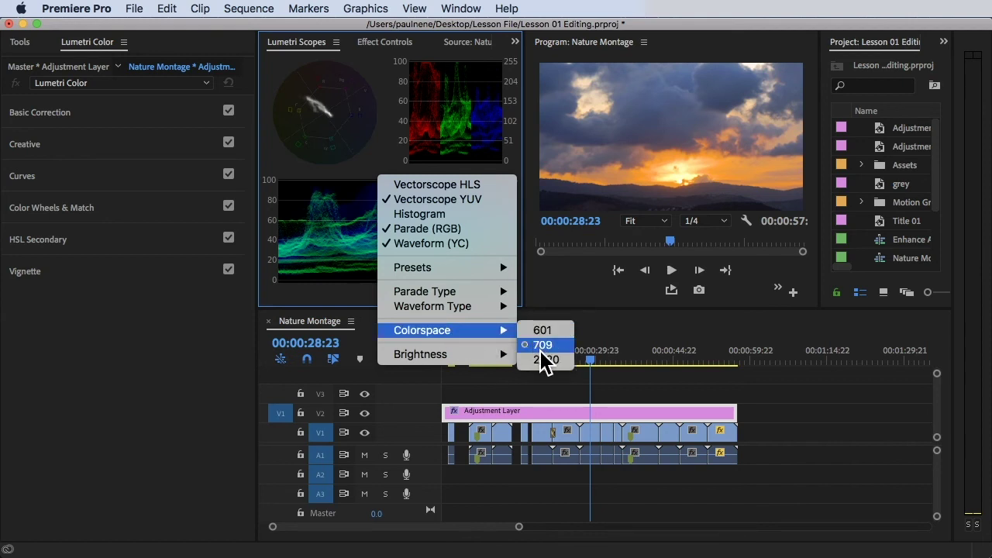
mouse_move(469, 357)
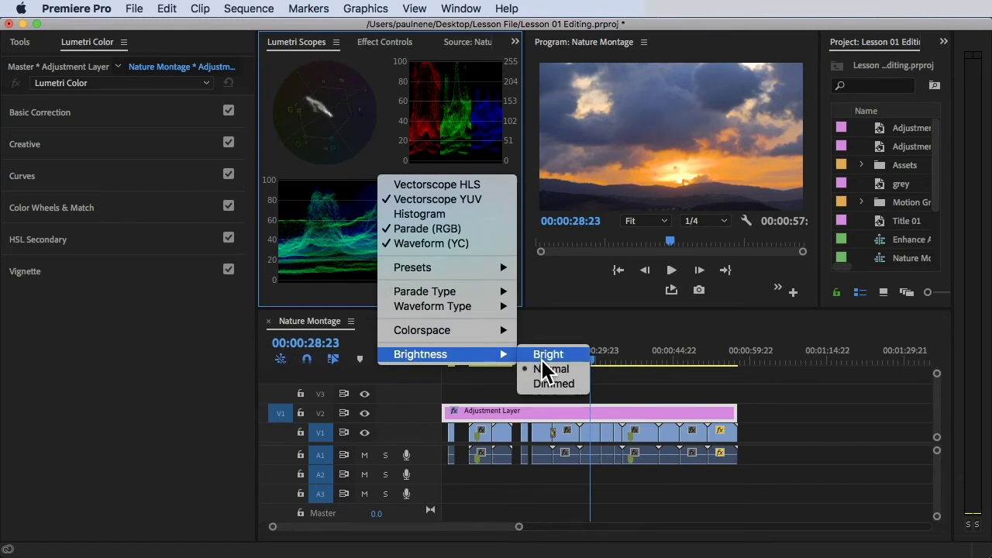
left_click(388, 228)
right_click(379, 155)
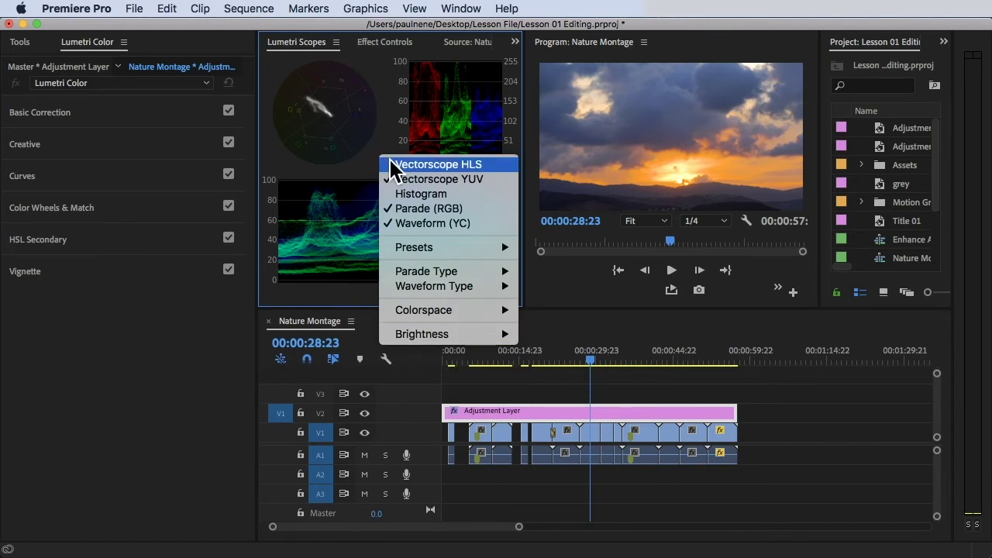
Turn the Vectorscope YUV off and back on in the scopes display options.
left_click(400, 183)
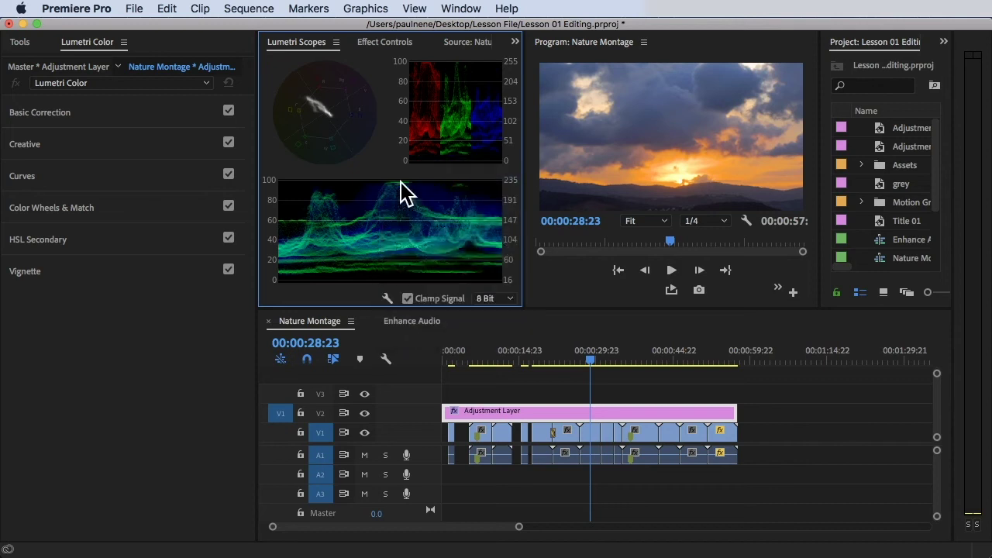
right_click(391, 183)
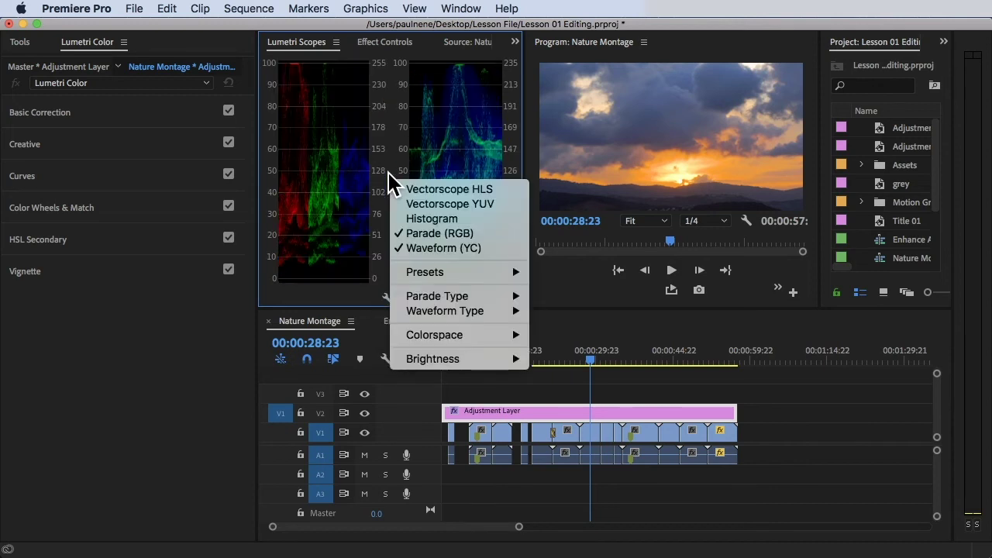
left_click(423, 206)
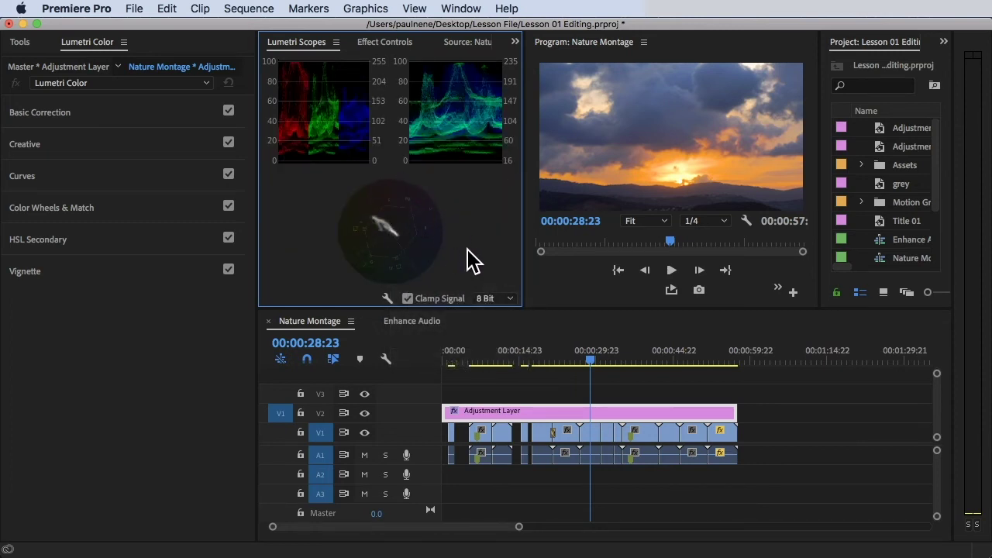
Open and close the scopes settings, then toggle Clamp Signal off and back on.
left_click(388, 299)
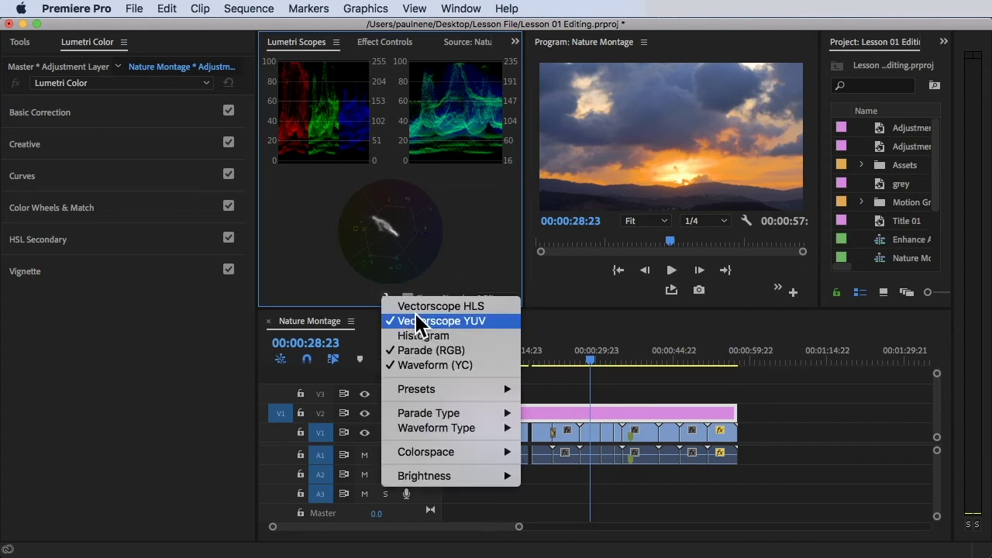
left_click(467, 242)
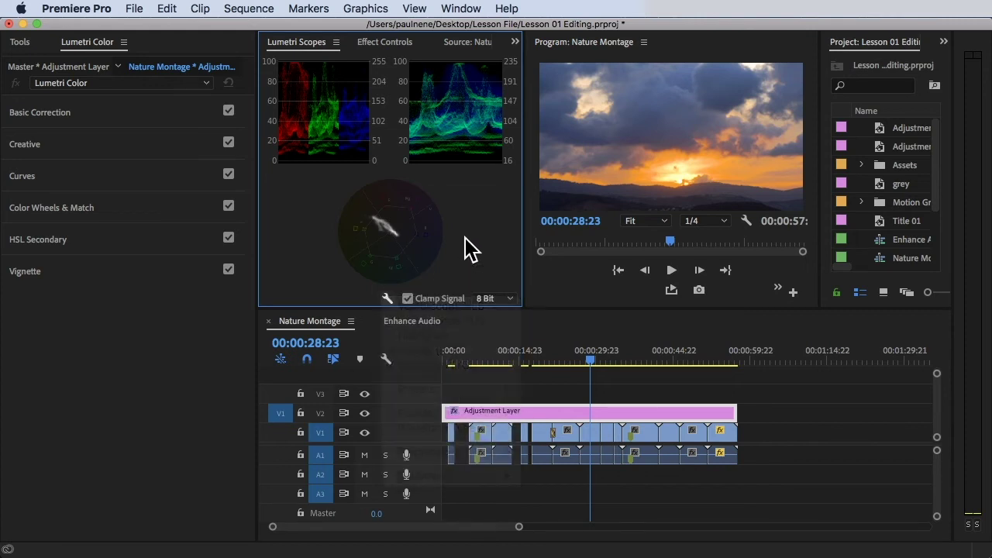
left_click(387, 300)
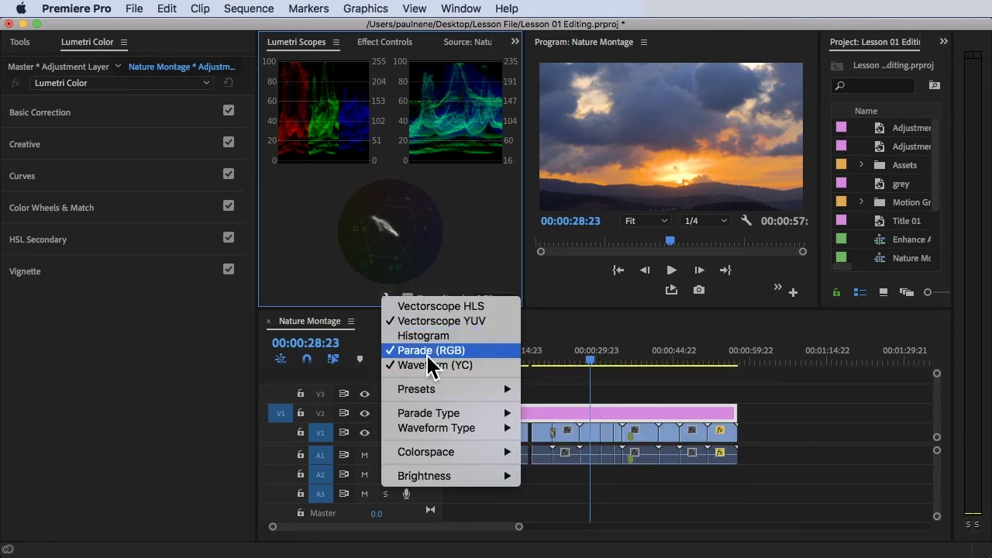
left_click(457, 269)
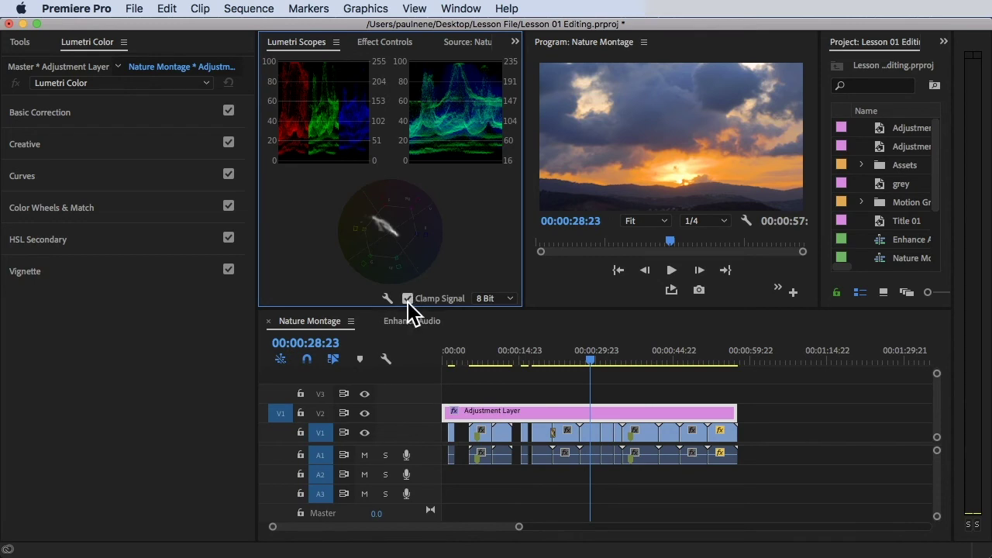
left_click(408, 300)
left_click(408, 299)
Move the playhead to the waterfall shot at 00:00:24:07 and widen the Project panel leftward.
mouse_move(564, 358)
left_mouse_down()
mouse_move(467, 361)
mouse_move(507, 352)
mouse_move(568, 360)
left_mouse_up()
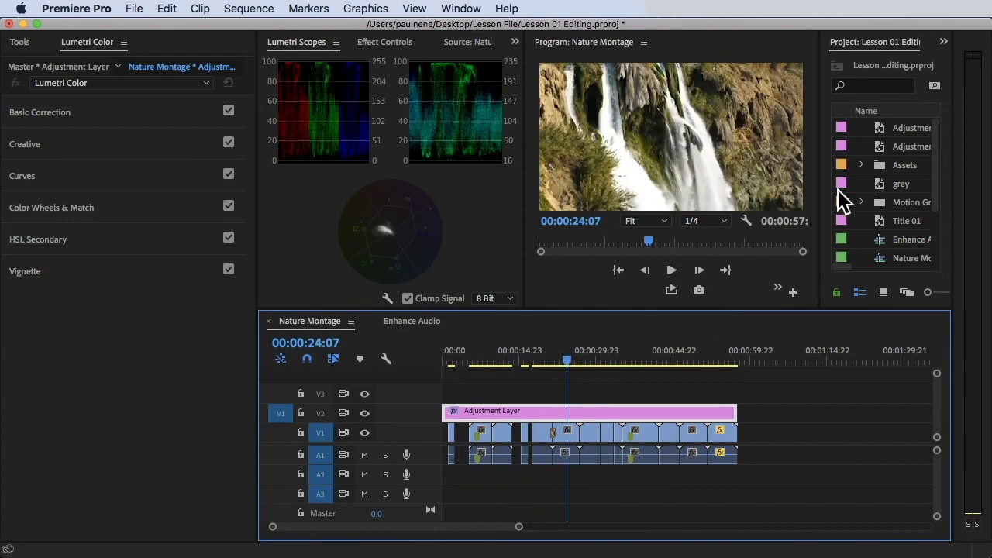
left_click(882, 55)
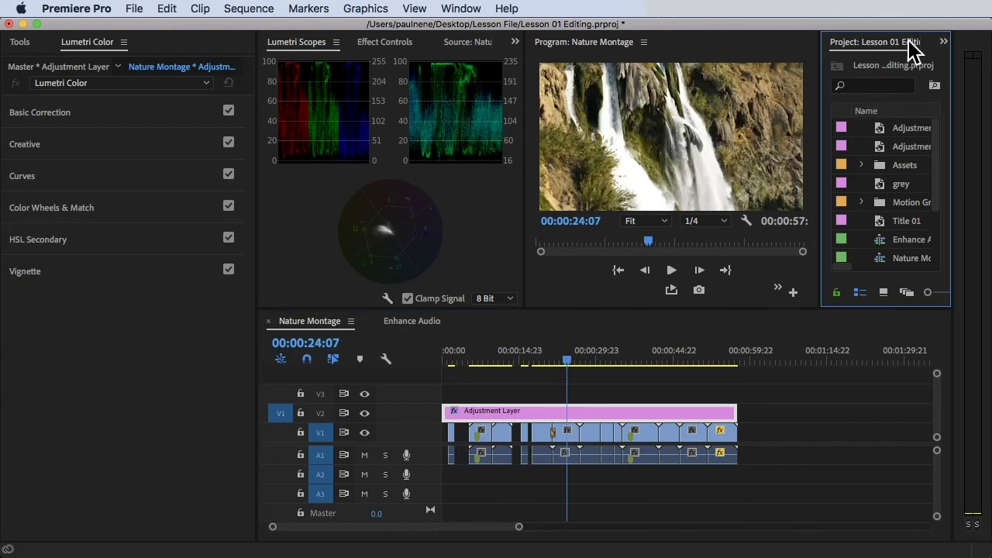
left_click(943, 42)
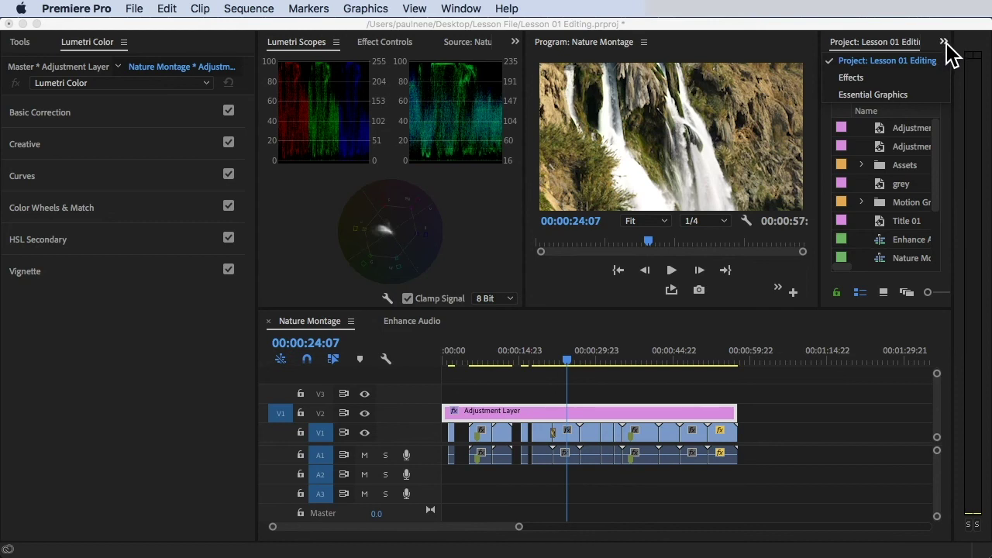
left_click(892, 62)
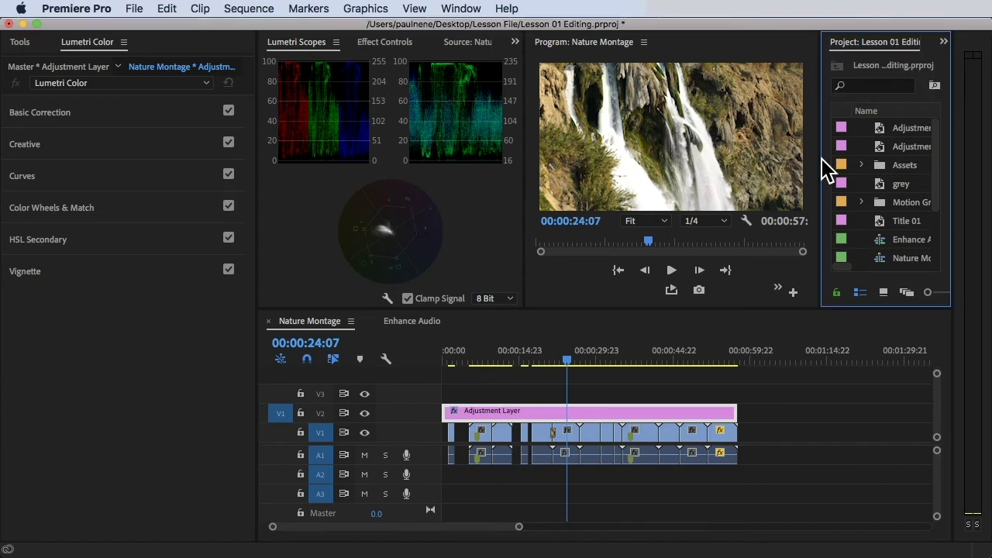
left_click_drag(820, 163, 764, 161)
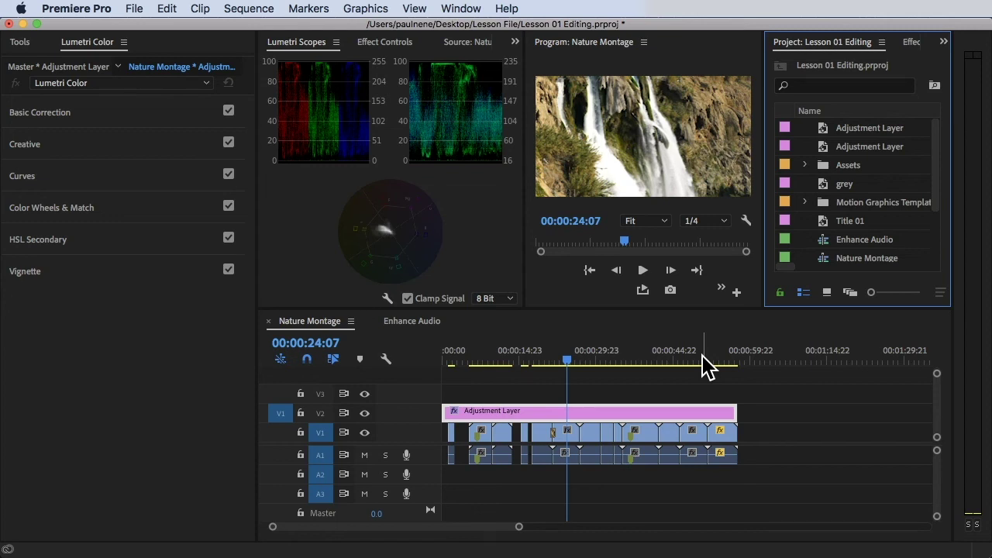
left_click(449, 206)
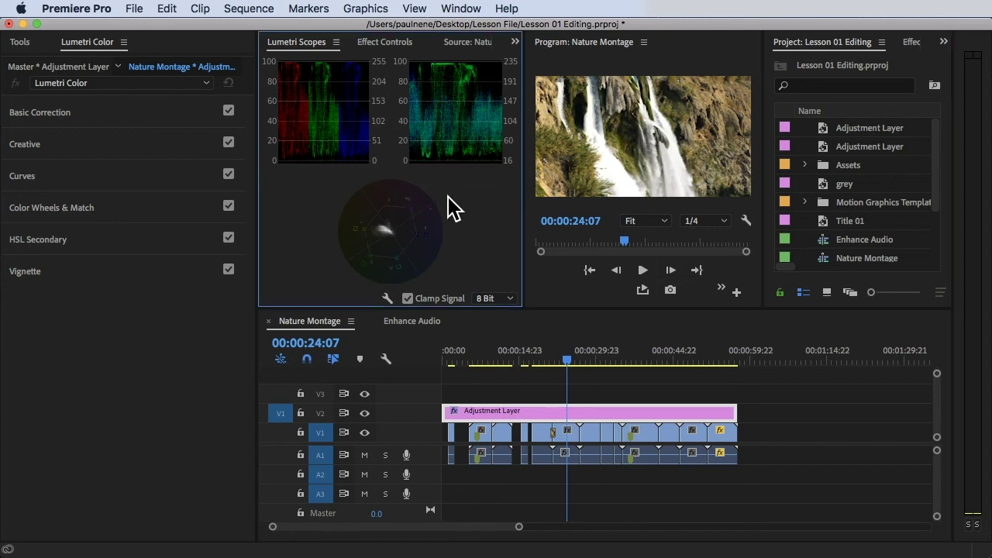
left_click(469, 10)
left_click(666, 28)
left_click(473, 8)
mouse_move(482, 28)
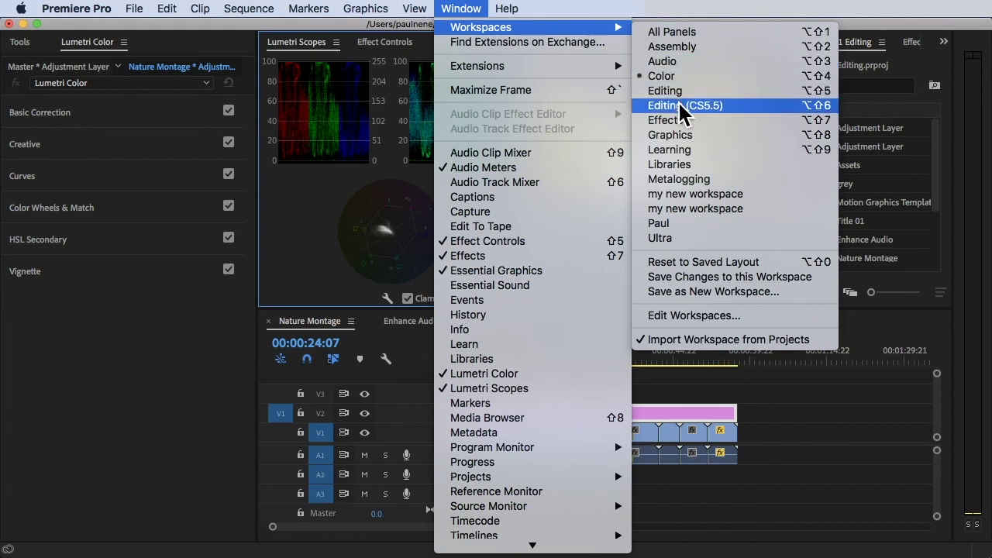
left_click(677, 124)
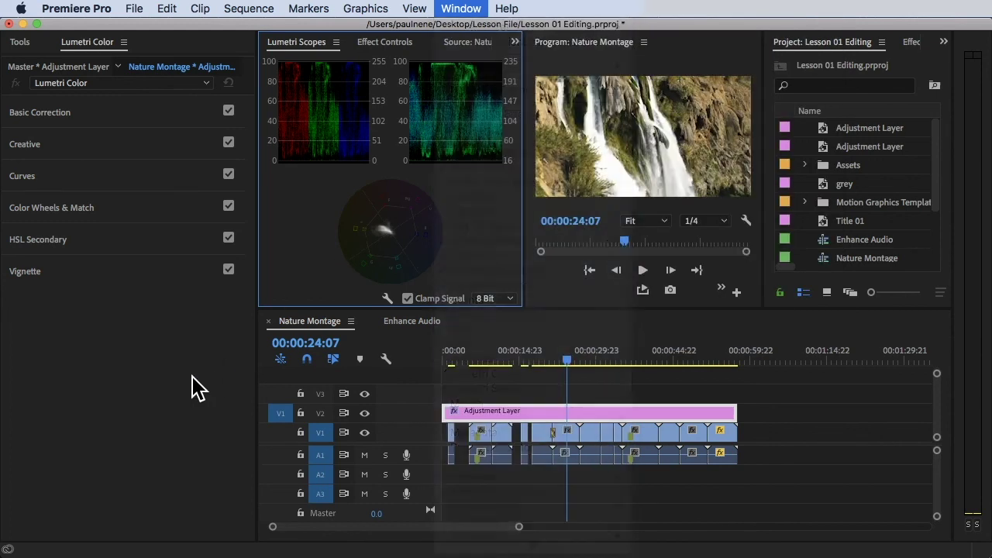